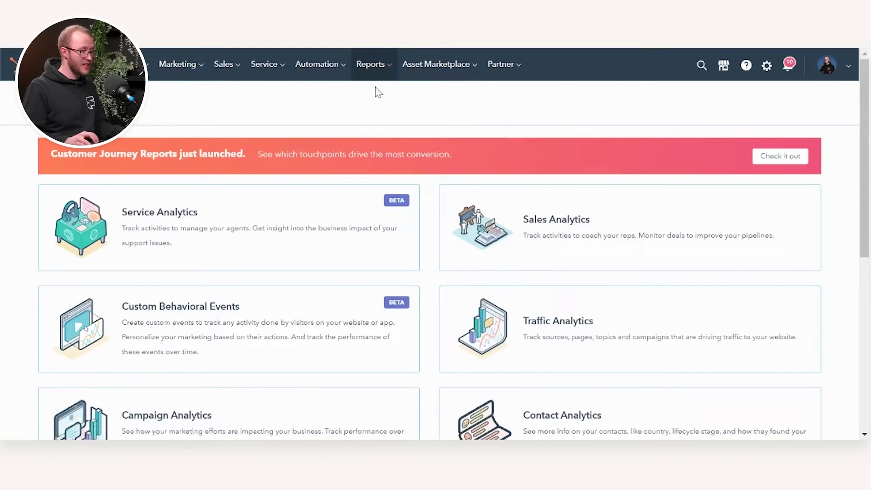
Go to Reports > Reports from the Reporting menu and choose Create report
left_click(379, 78)
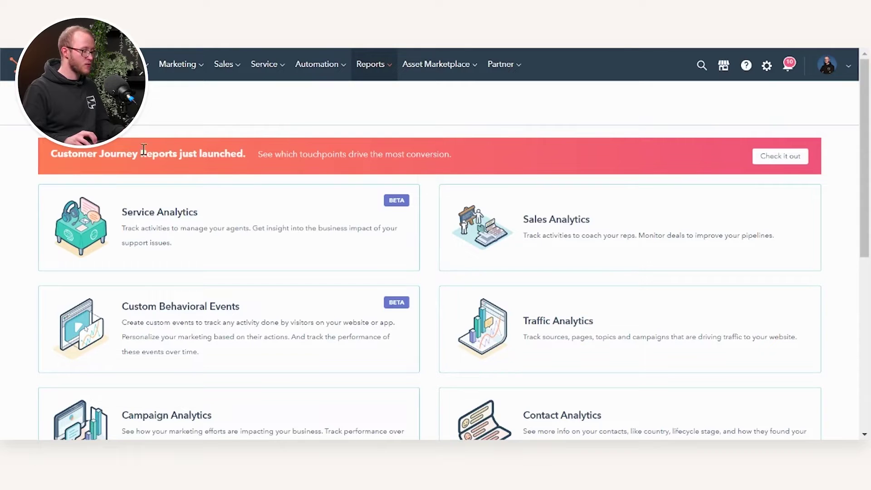
left_click_drag(91, 157, 193, 157)
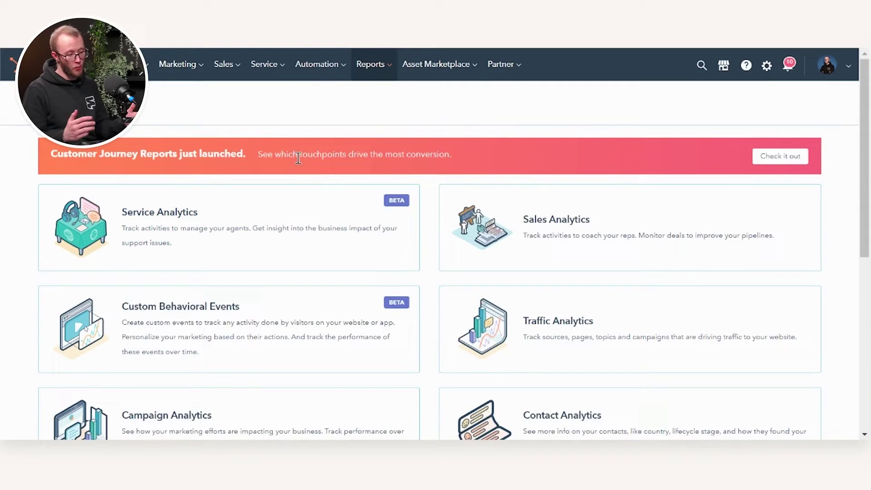
mouse_move(370, 70)
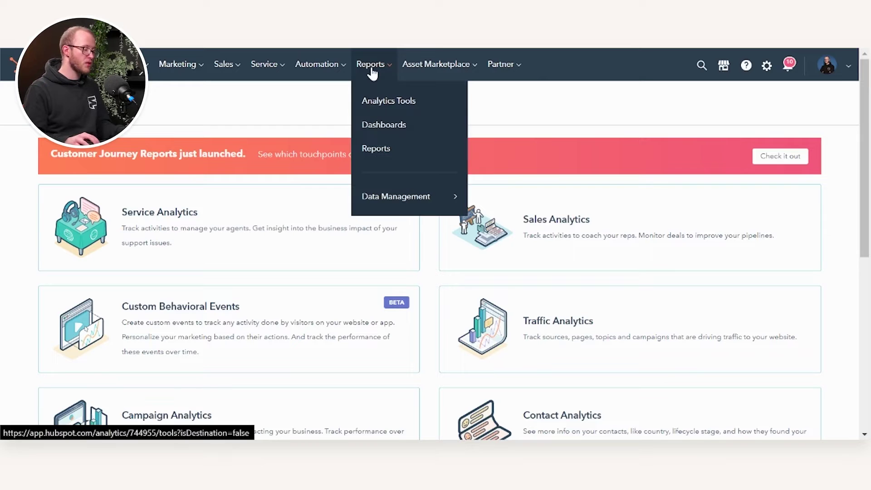
left_click(377, 152)
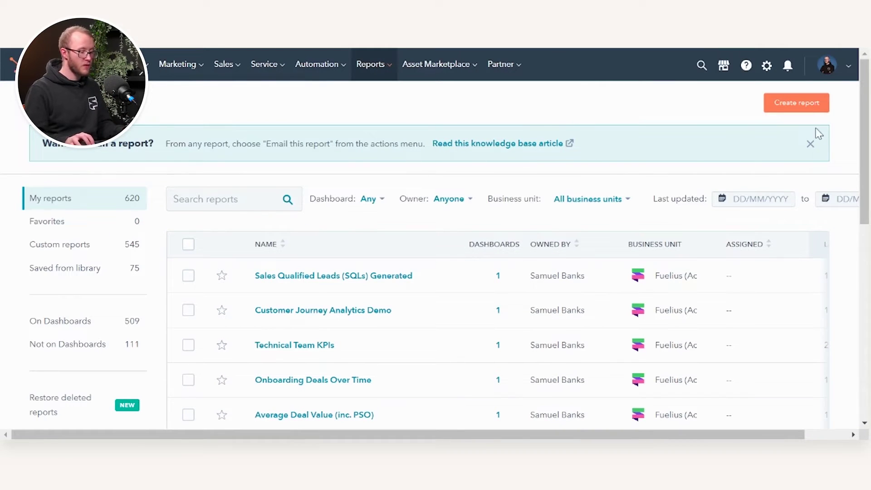
left_click(796, 103)
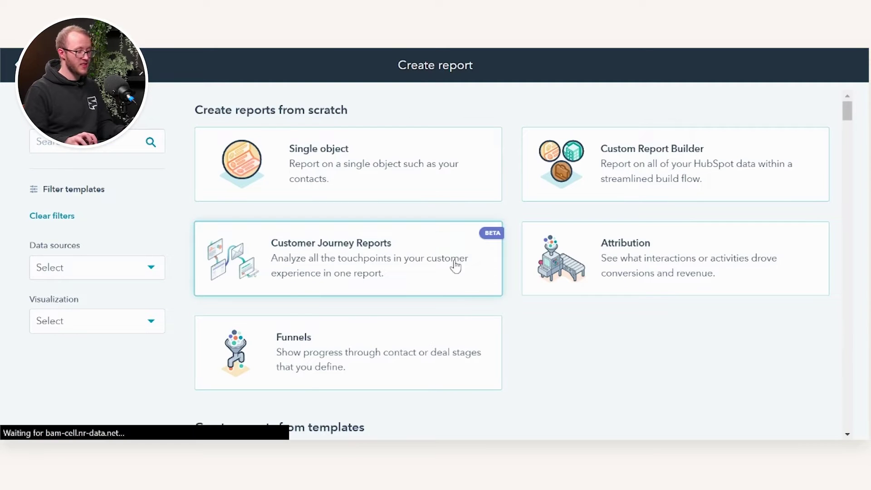
Choose Customer Journey Reports and add Pages visited from Web pages as step 1
left_click(363, 253)
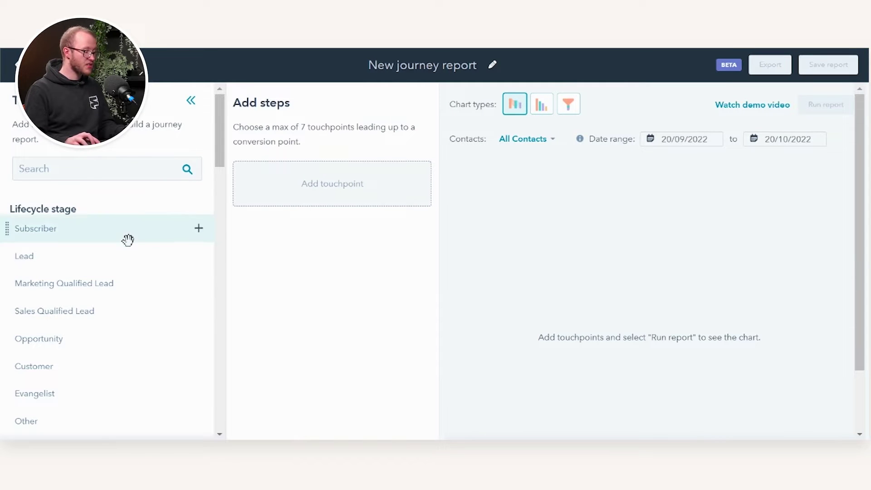
scroll(128, 241, "down", 4)
scroll(128, 241, "up", 4)
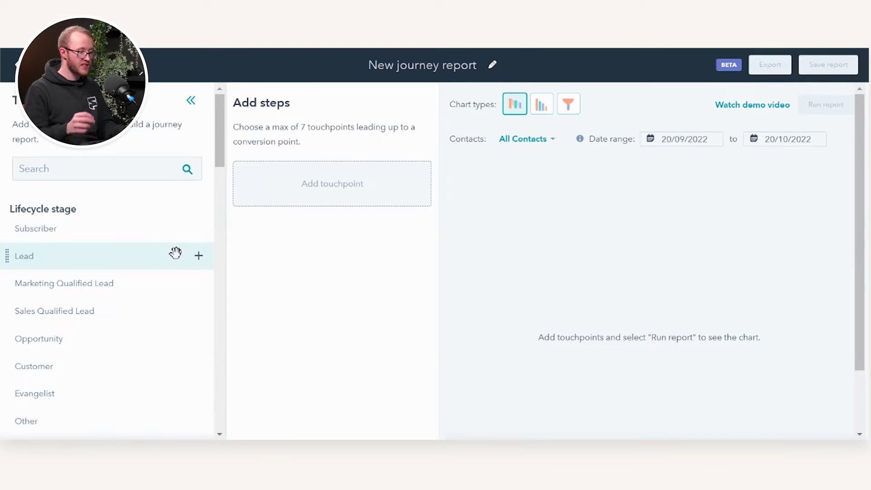
scroll(77, 258, "down", 3)
scroll(76, 254, "up", 3)
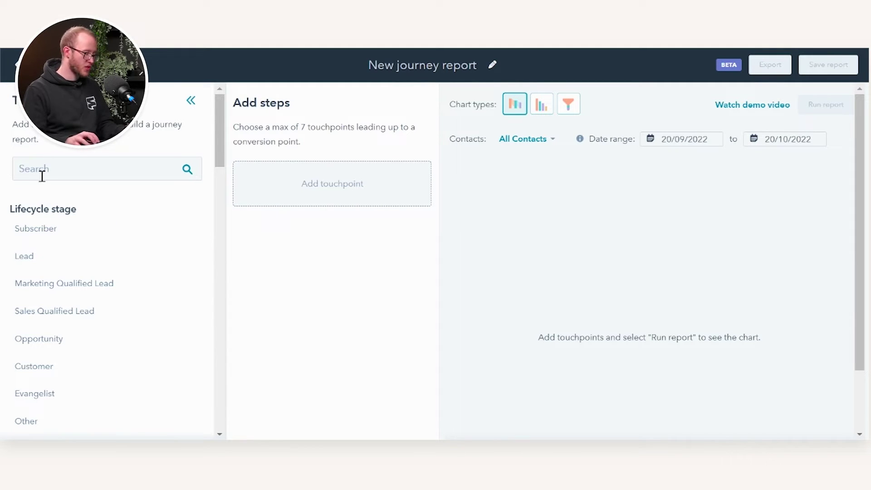
scroll(69, 260, "down", 2)
scroll(50, 197, "down", 2)
scroll(49, 195, "up", 4)
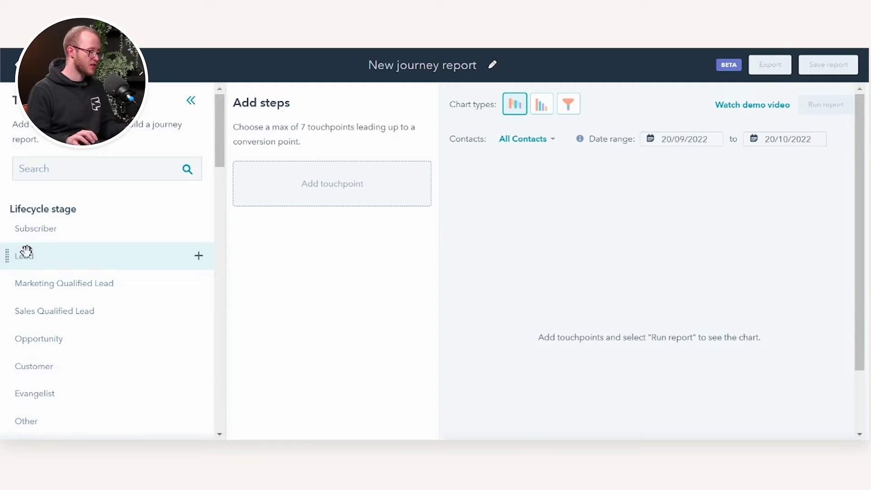
scroll(25, 251, "down", 10)
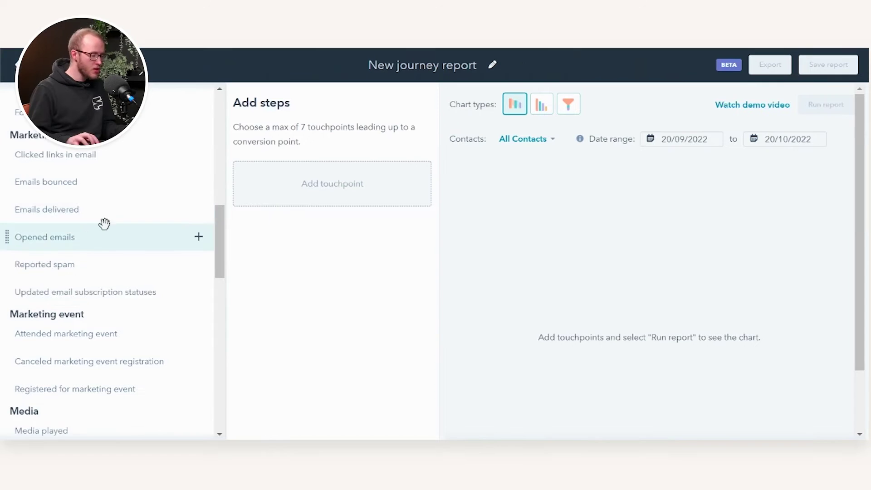
scroll(104, 225, "down", 10)
scroll(105, 227, "down", 8)
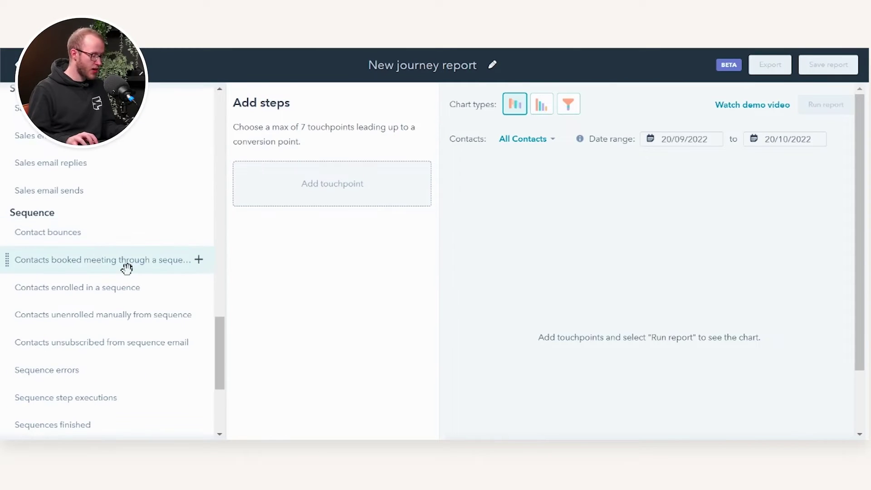
scroll(126, 229, "up", 15)
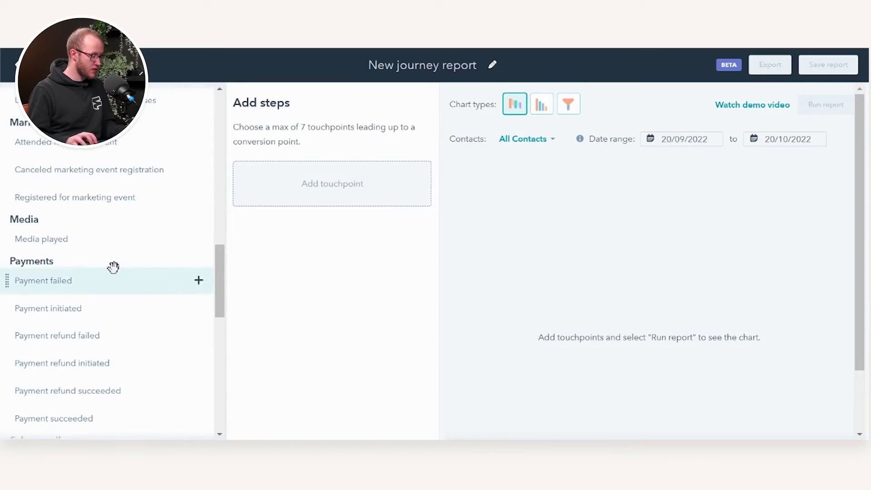
scroll(72, 274, "down", 3)
scroll(72, 274, "down", 12)
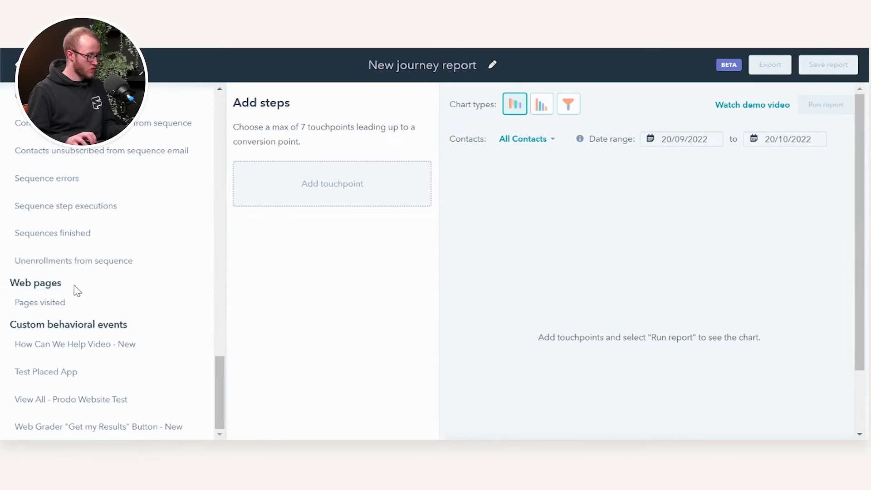
left_click_drag(47, 302, 274, 189)
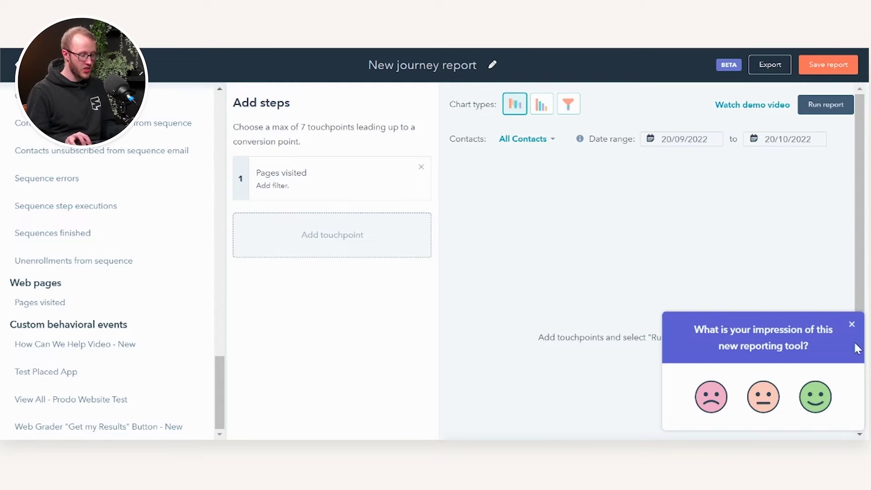
Dismiss the feedback survey and add Form view and Form submission as steps 2 and 3
left_click(852, 324)
scroll(80, 362, "up", 10)
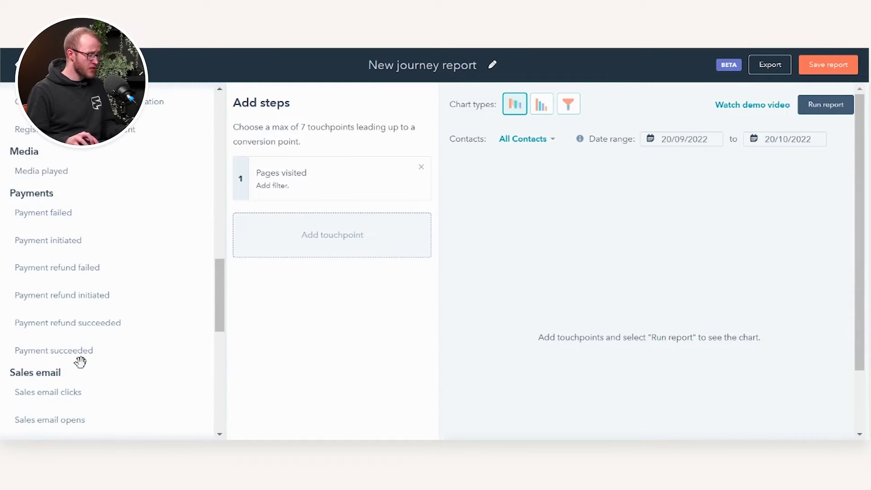
scroll(80, 362, "up", 10)
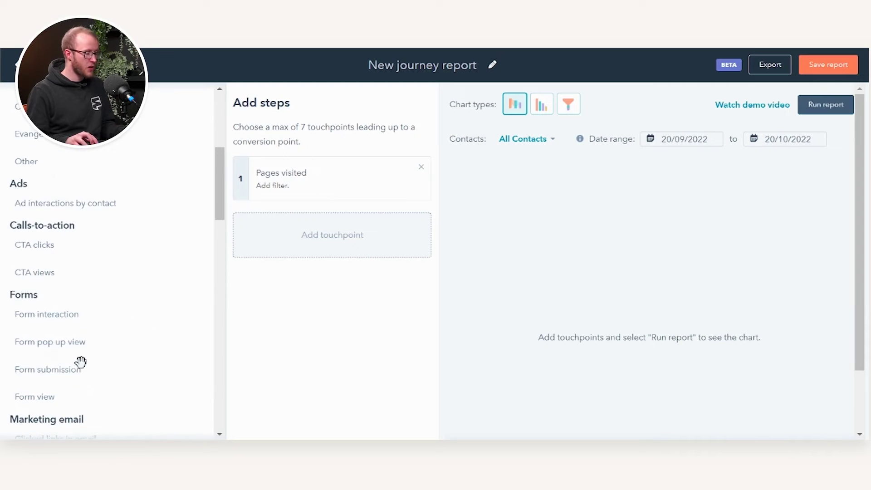
mouse_move(103, 342)
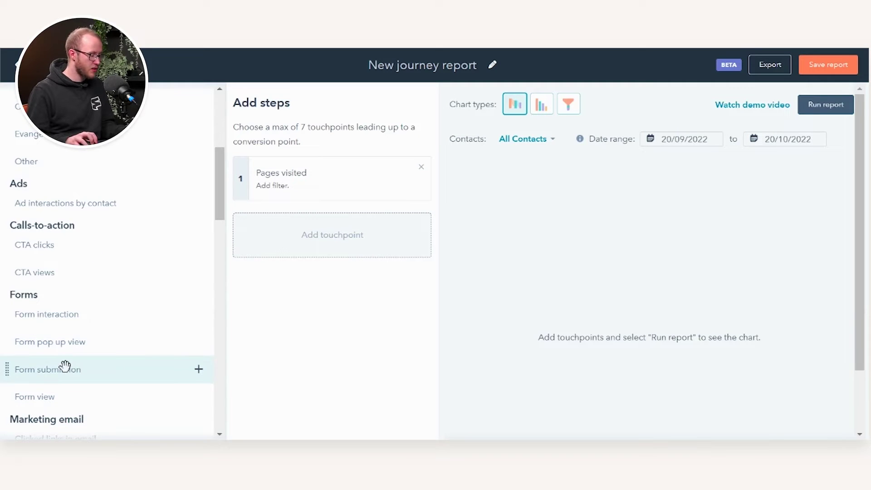
left_click_drag(39, 396, 275, 232)
left_click_drag(54, 369, 292, 293)
Add Marketing Qualified Lead as the fourth journey step
scroll(118, 336, "down", 10)
scroll(118, 337, "down", 8)
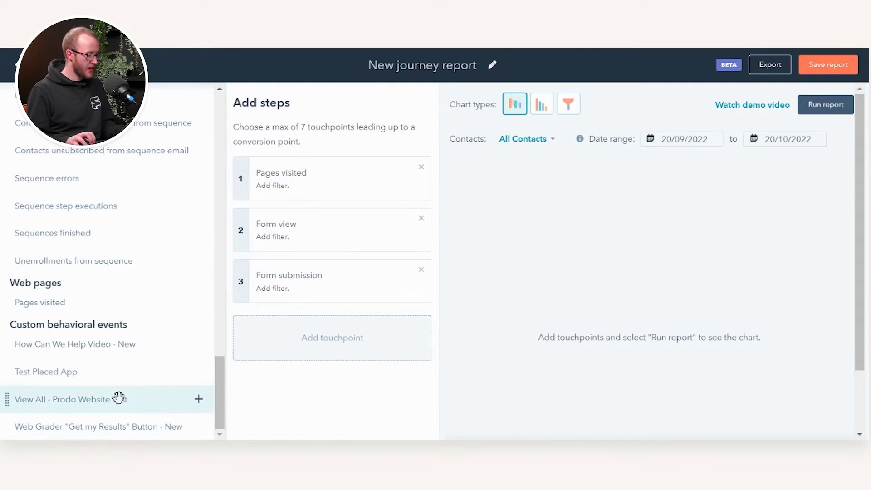
scroll(115, 303, "up", 10)
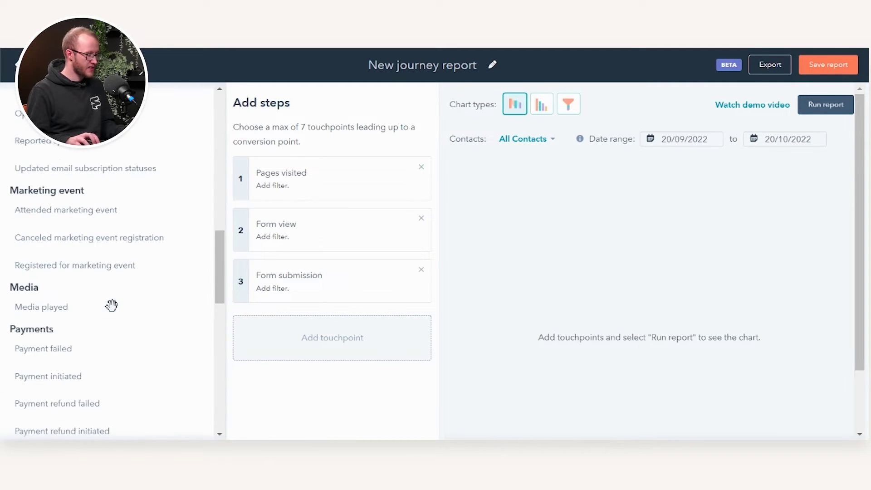
scroll(111, 305, "up", 15)
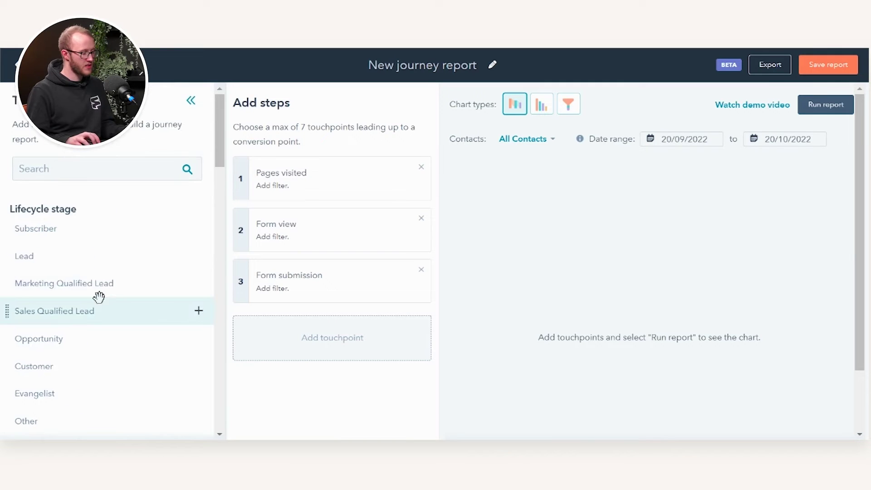
left_click(93, 288)
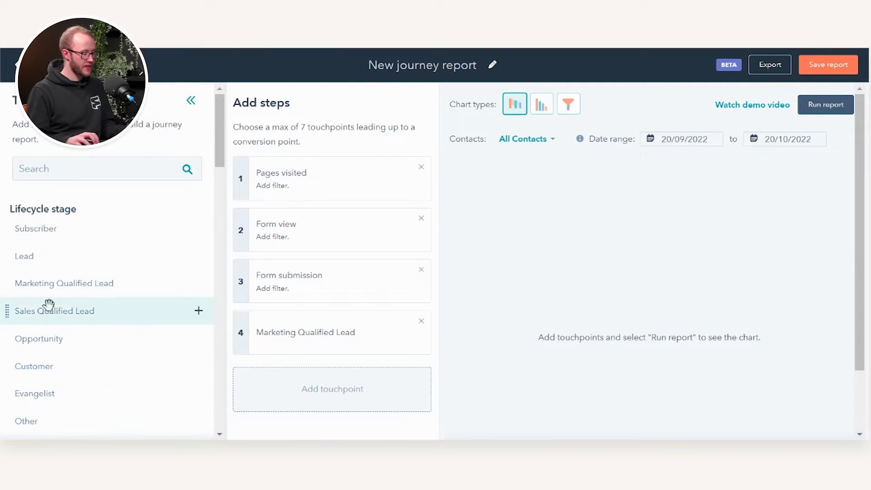
scroll(81, 325, "down", 6)
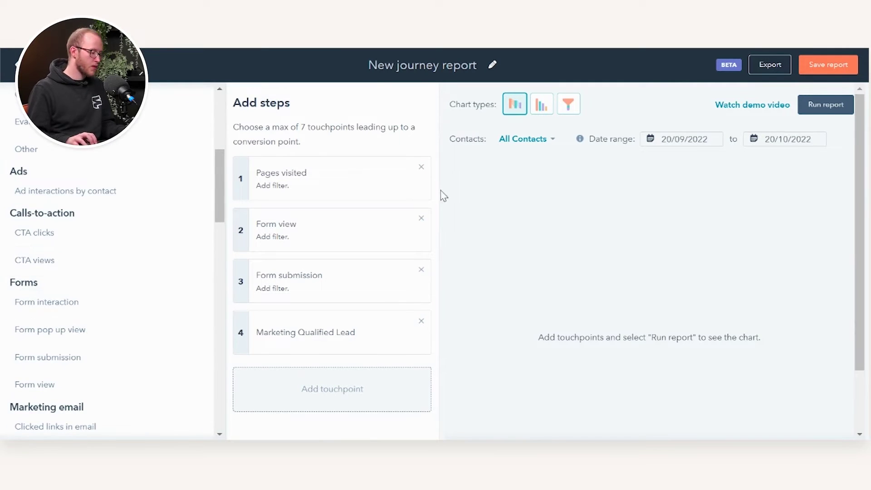
left_click_drag(287, 128, 349, 128)
Set the date range to Past 30 Days (20/09/2022–20/10/2022) and run the report
left_click(350, 128)
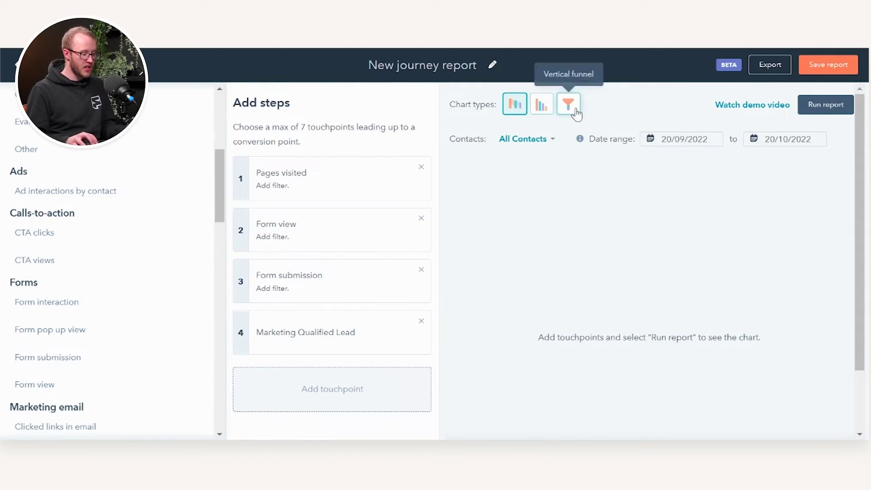
left_click(682, 141)
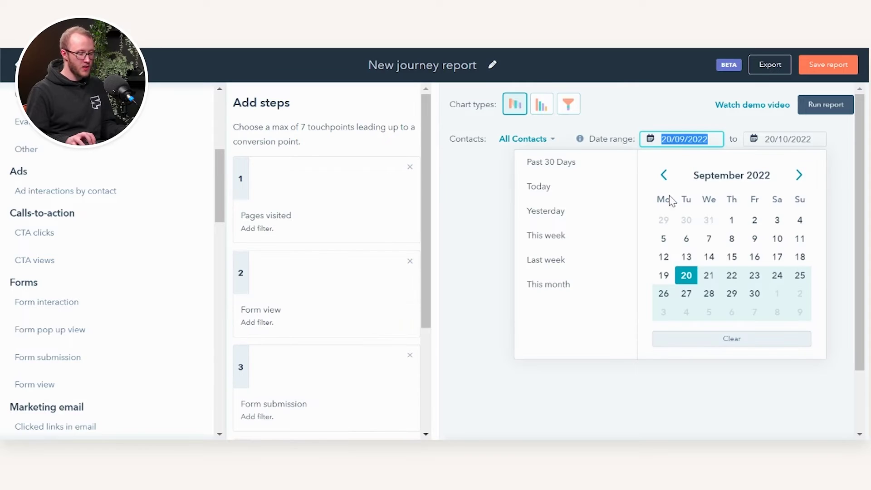
left_click(554, 168)
left_click(684, 139)
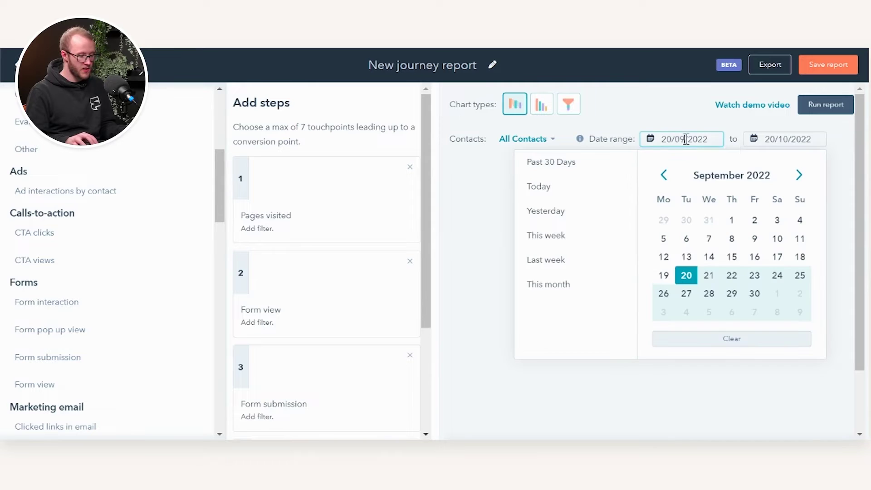
left_click(632, 120)
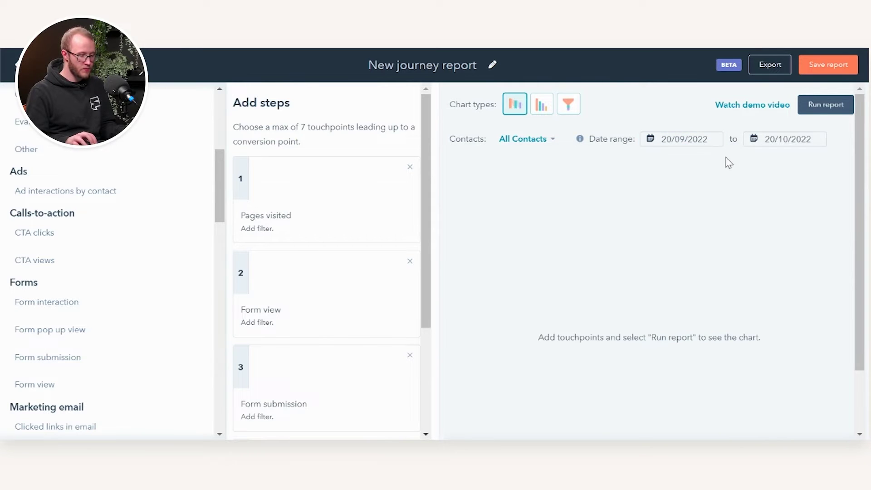
left_click(829, 109)
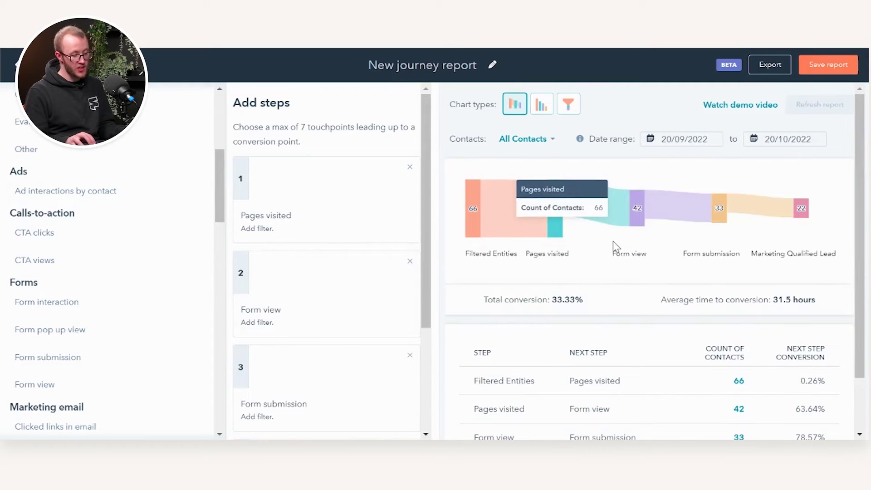
mouse_move(468, 224)
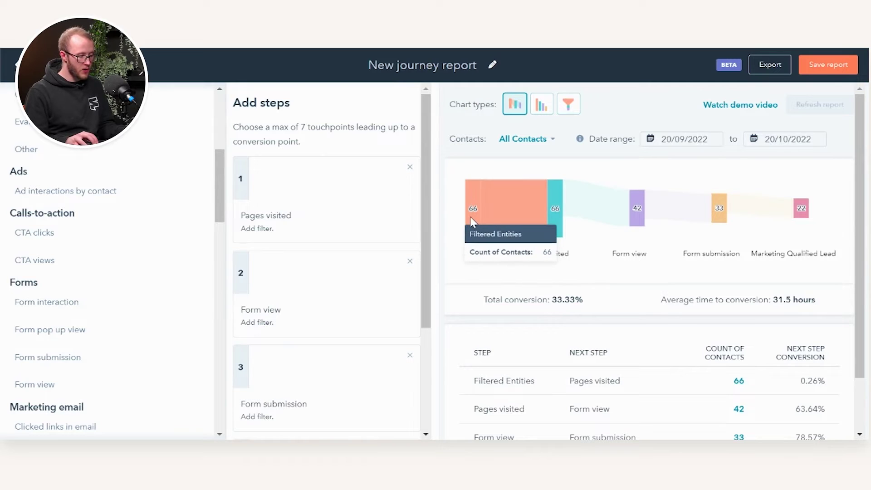
mouse_move(530, 185)
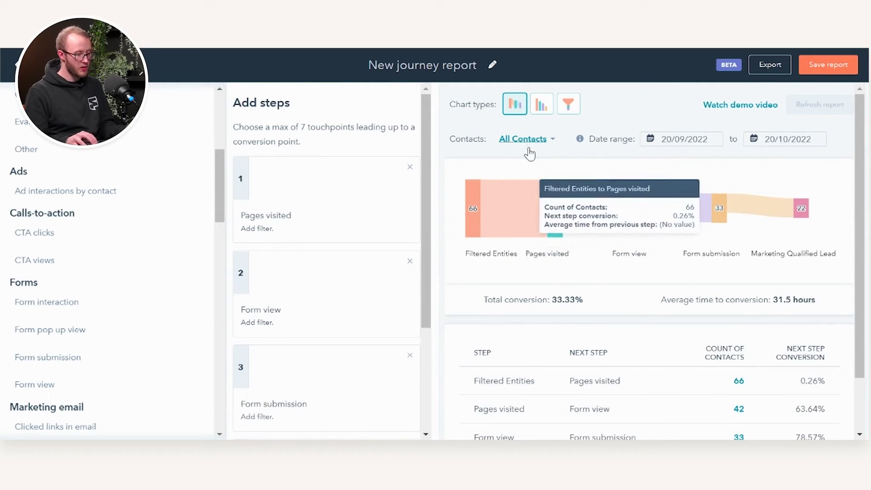
mouse_move(553, 214)
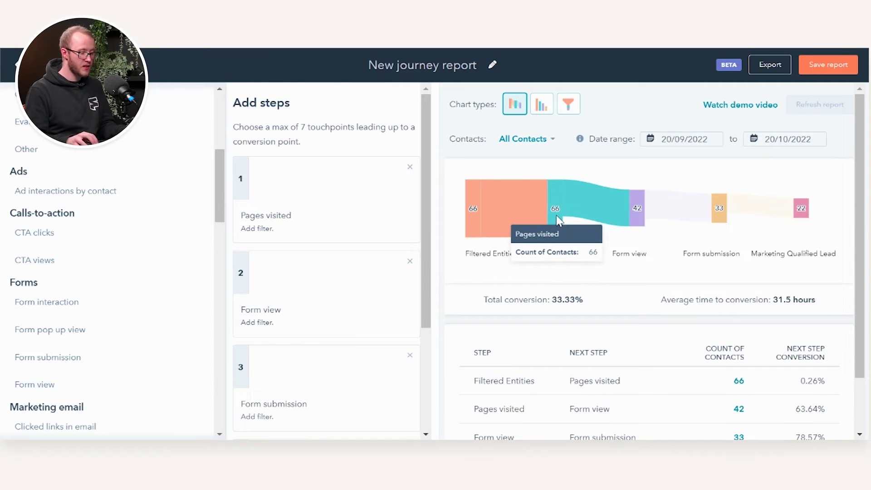
mouse_move(595, 201)
mouse_move(638, 207)
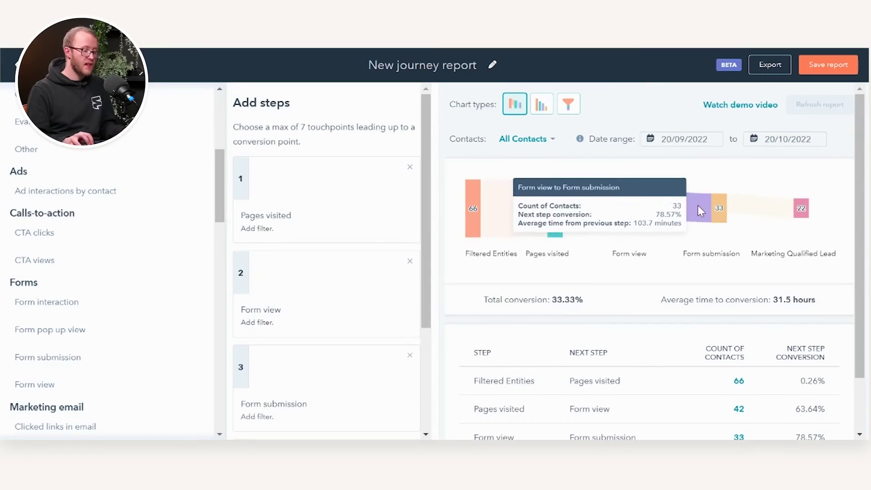
mouse_move(720, 214)
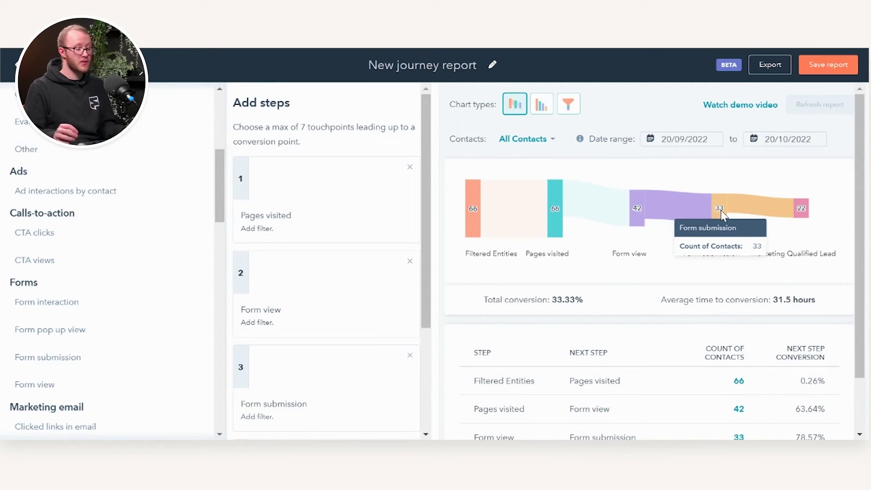
mouse_move(806, 215)
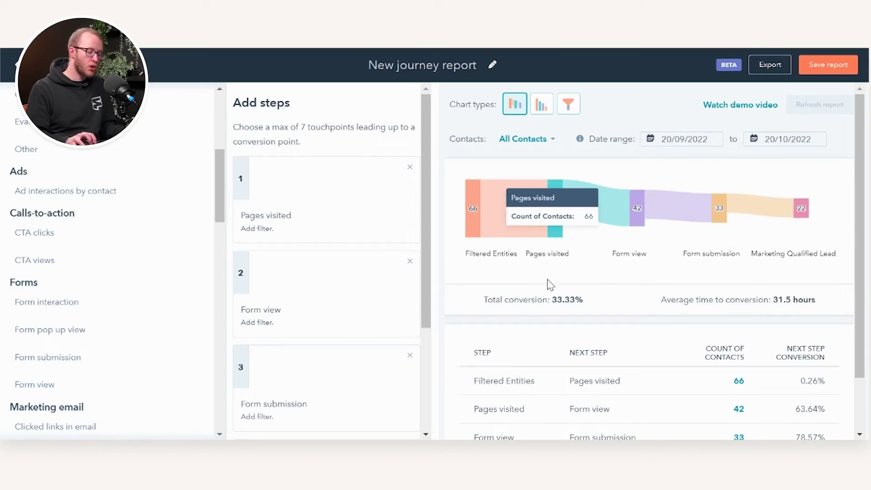
left_click_drag(509, 300, 597, 298)
left_click(535, 298)
left_click(583, 297)
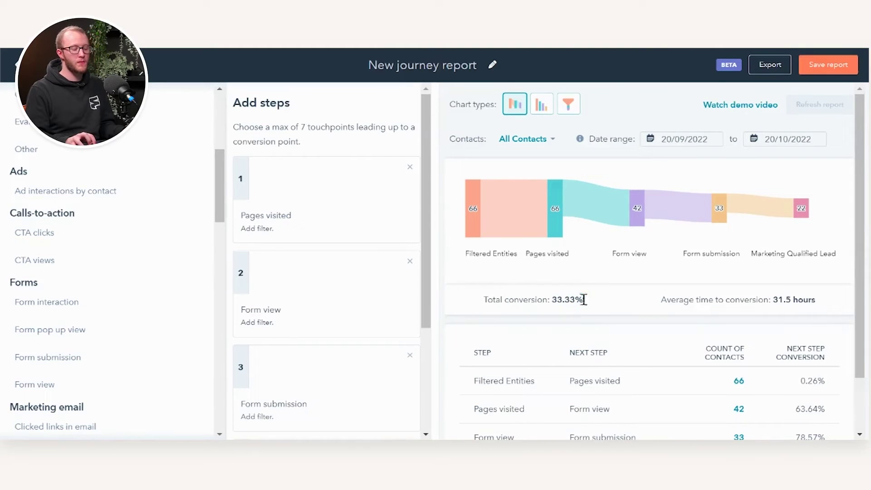
left_click_drag(690, 299, 711, 298)
left_click(743, 300)
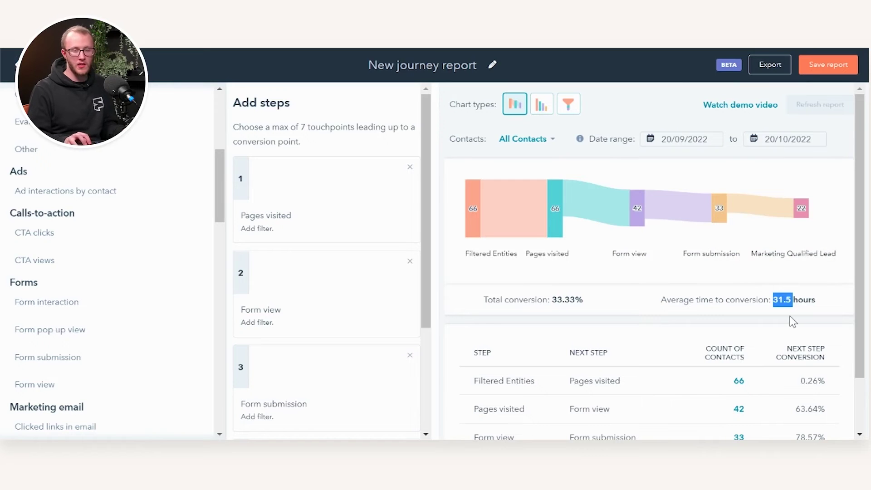
left_click(739, 305)
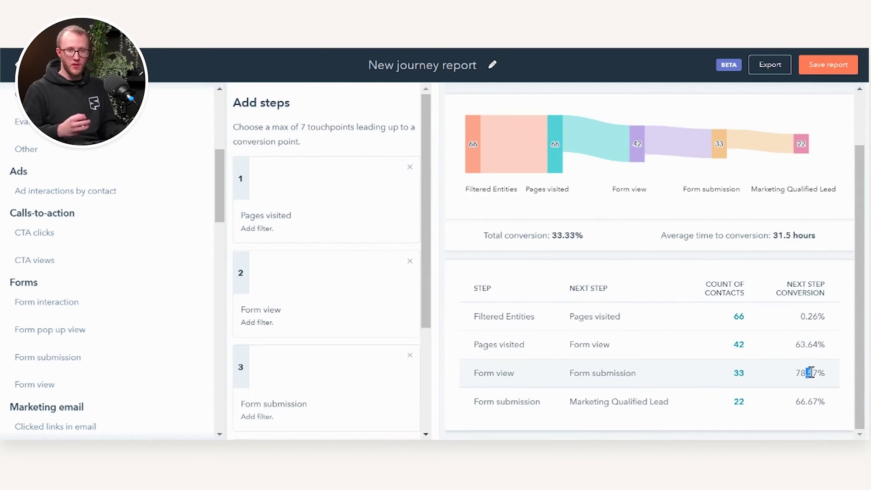
scroll(811, 372, "up", 2)
left_click(775, 72)
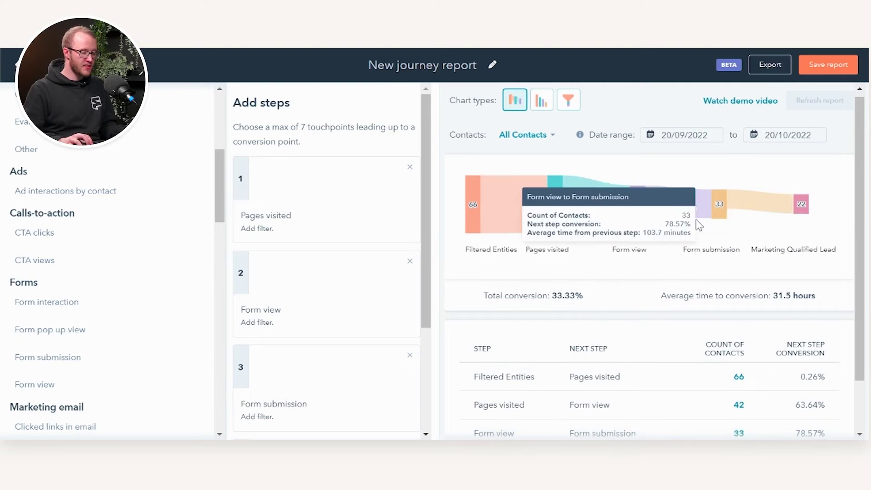
scroll(645, 204, "down", 2)
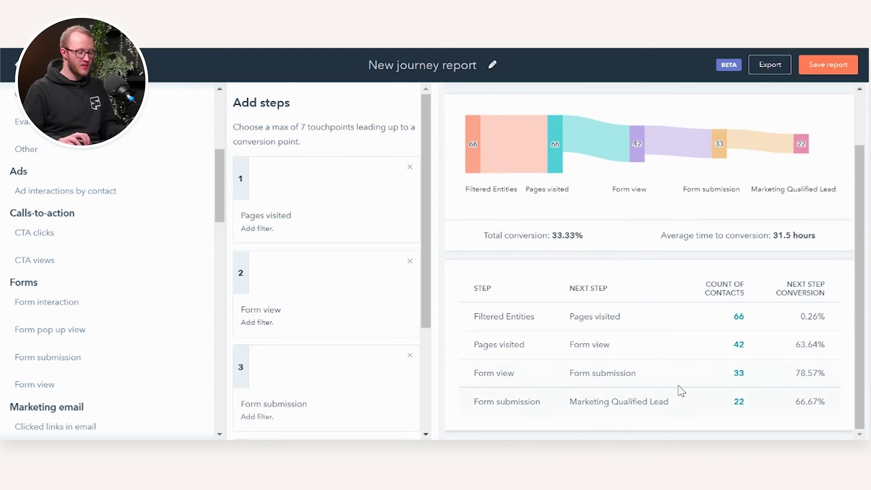
scroll(764, 198, "up", 2)
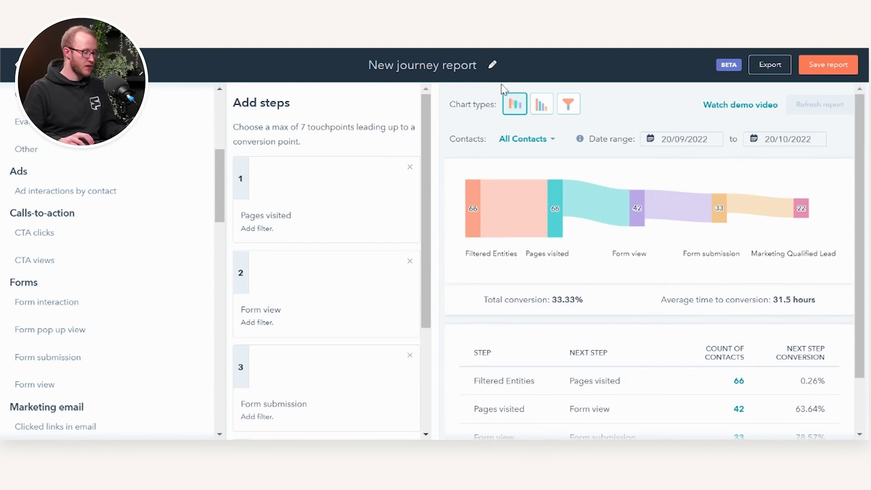
left_click(492, 65)
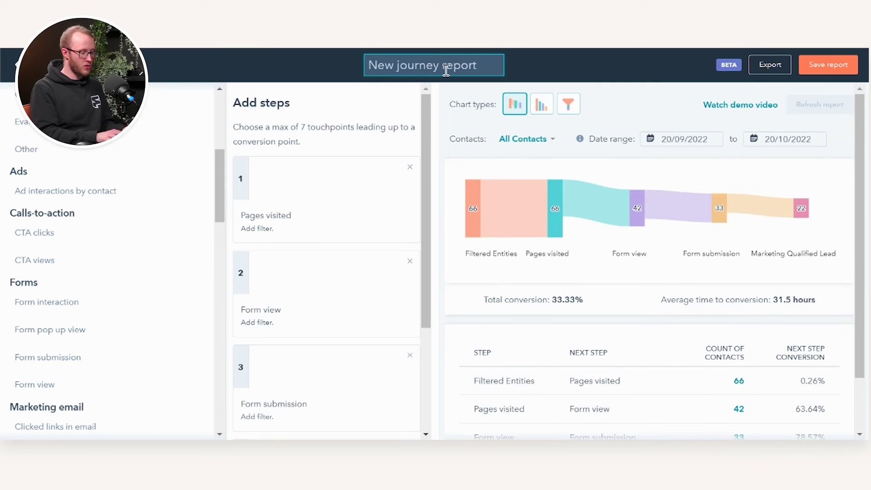
type("Customer J")
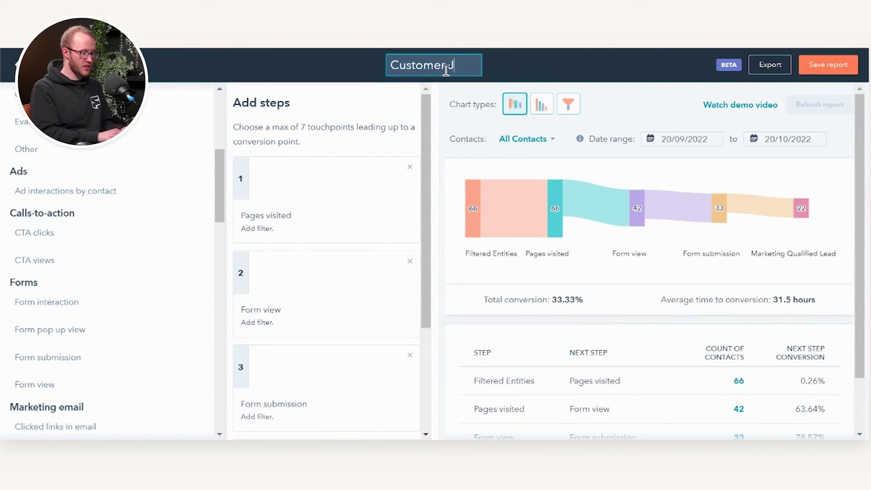
type("ourney - Pages Visi")
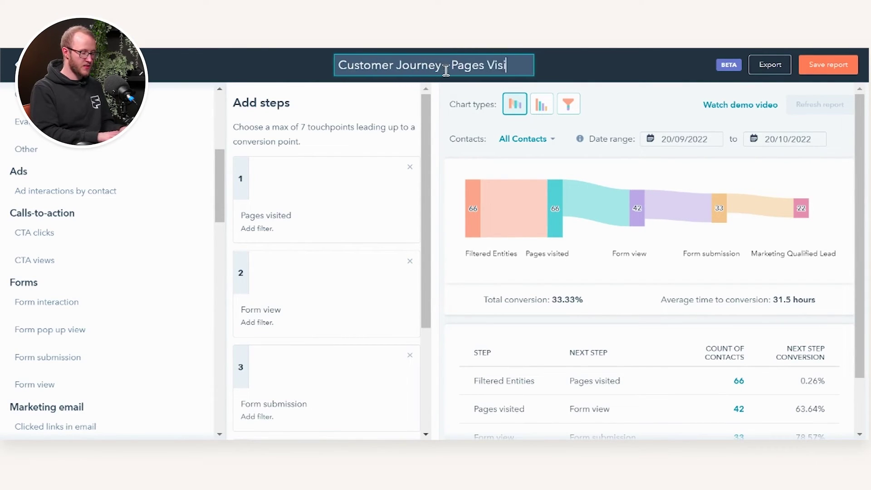
type("ted -> Forms -> MQLs")
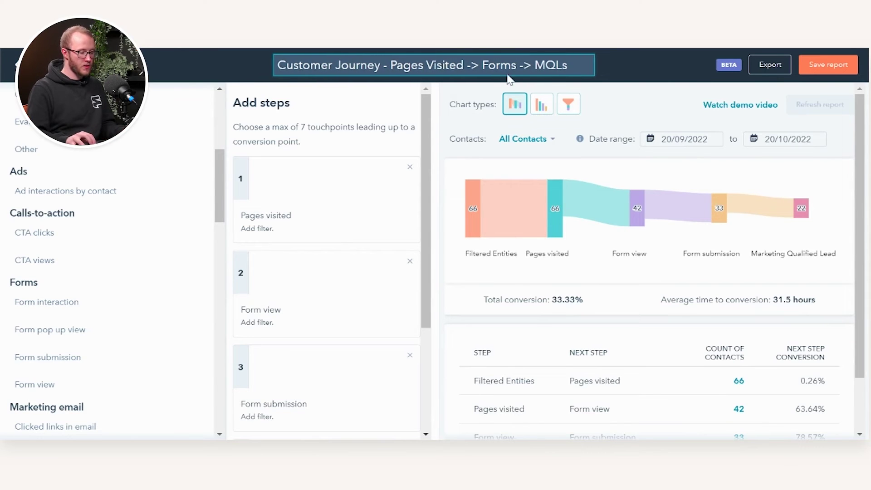
key("Return")
left_click(837, 74)
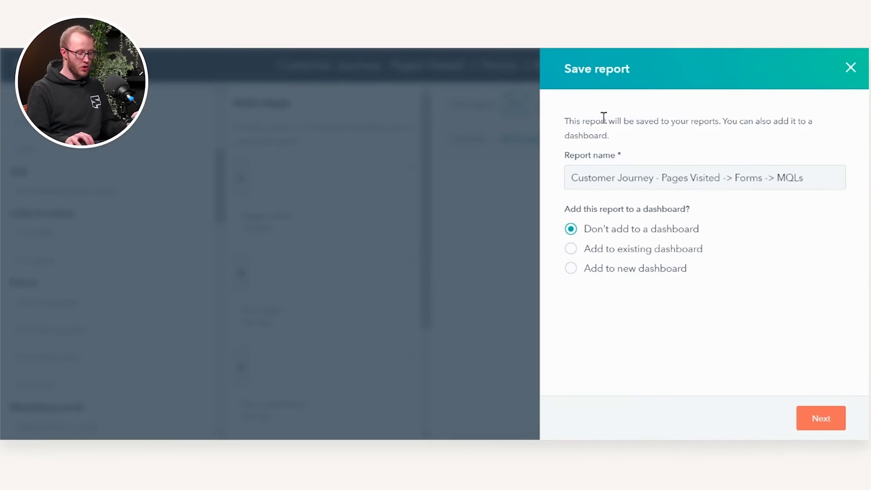
left_click(653, 254)
left_click(665, 270)
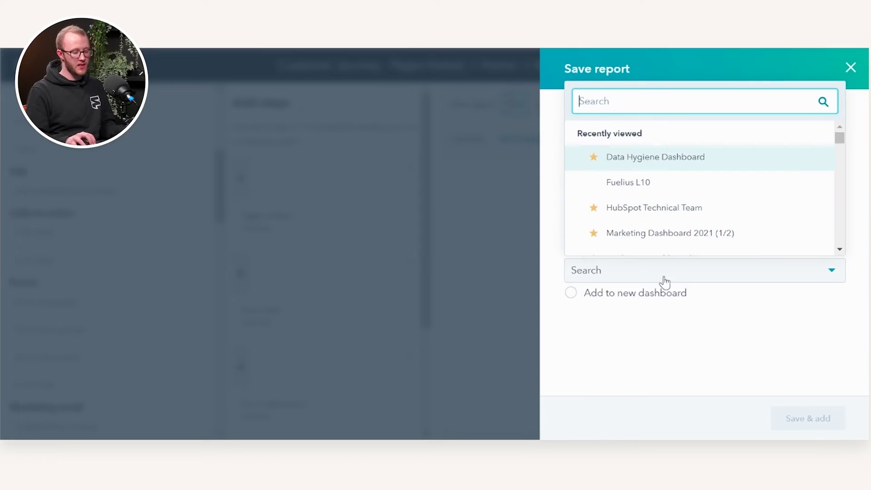
left_click(444, 199)
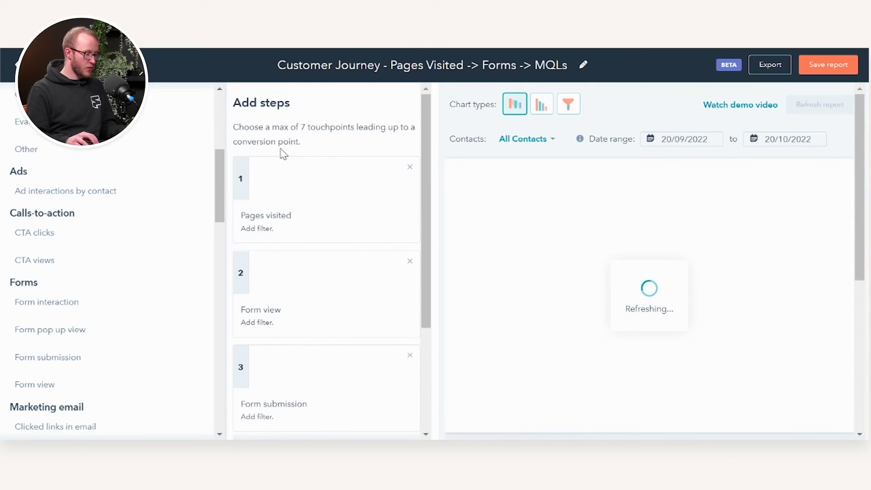
scroll(304, 202, "down", 3)
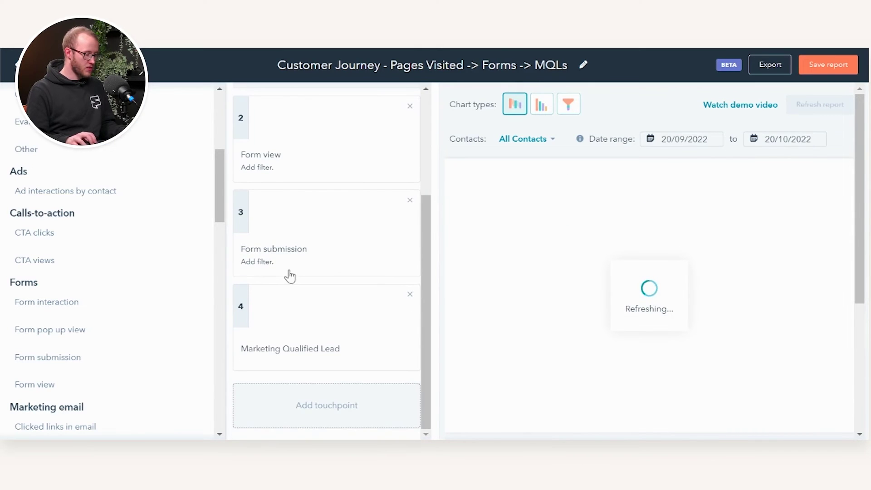
scroll(313, 241, "up", 3)
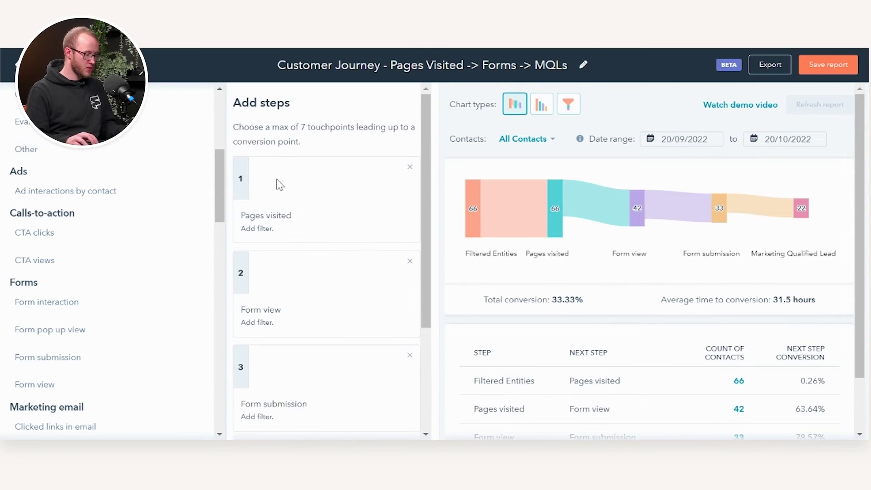
left_click(257, 228)
left_click(511, 207)
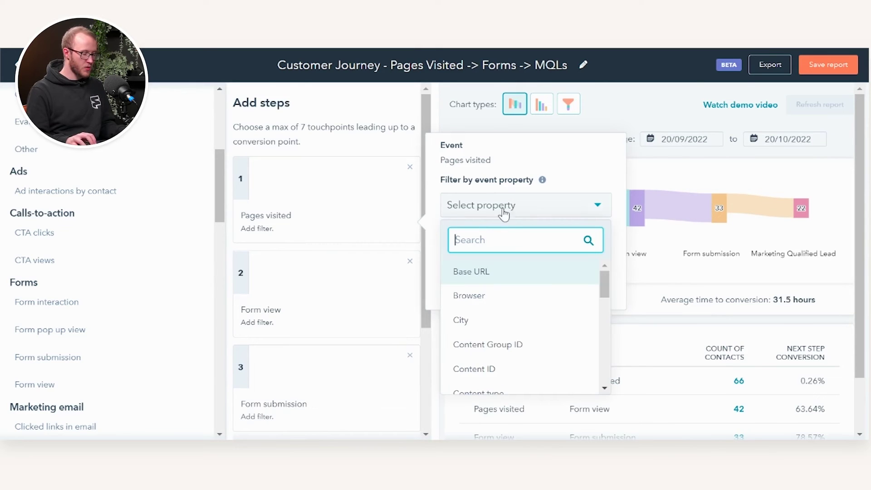
scroll(502, 303, "down", 5)
scroll(502, 306, "down", 3)
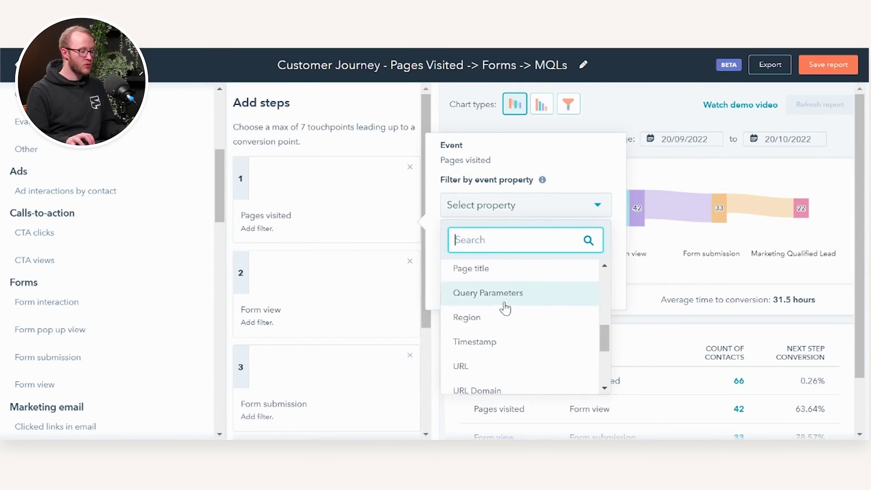
scroll(498, 361, "up", 3)
scroll(498, 361, "down", 3)
left_click(492, 363)
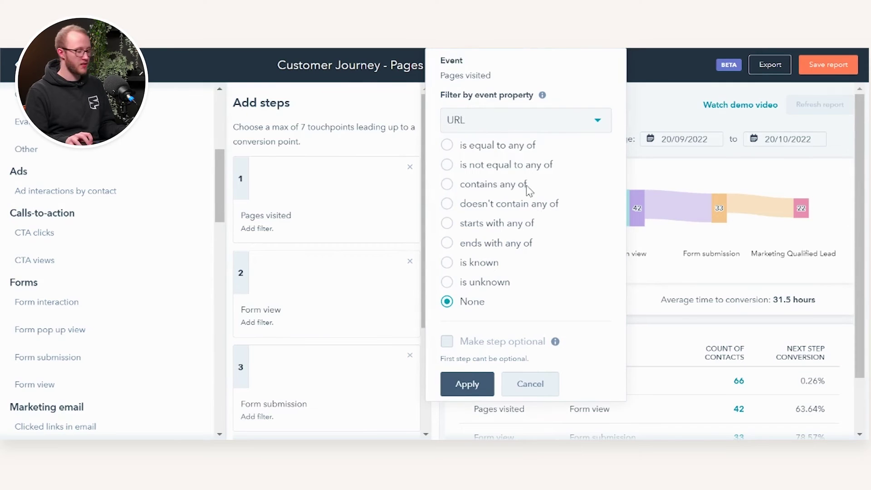
left_click(271, 309)
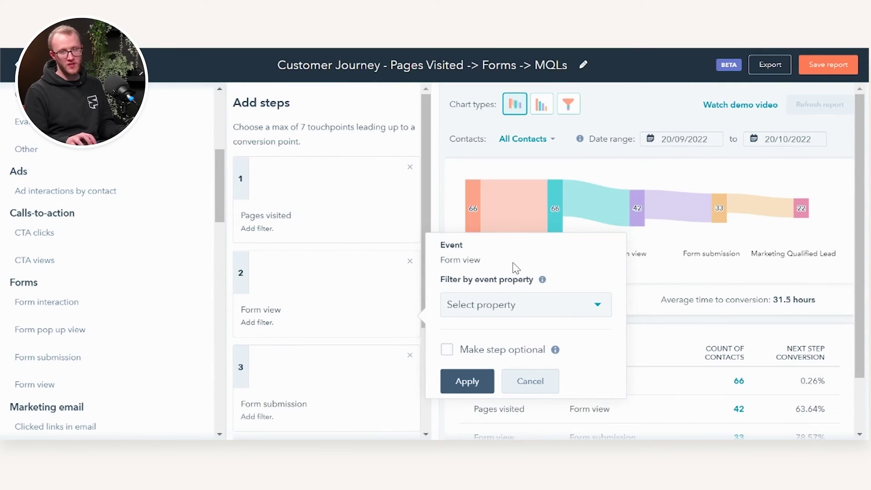
scroll(369, 317, "down", 3)
left_click(320, 263)
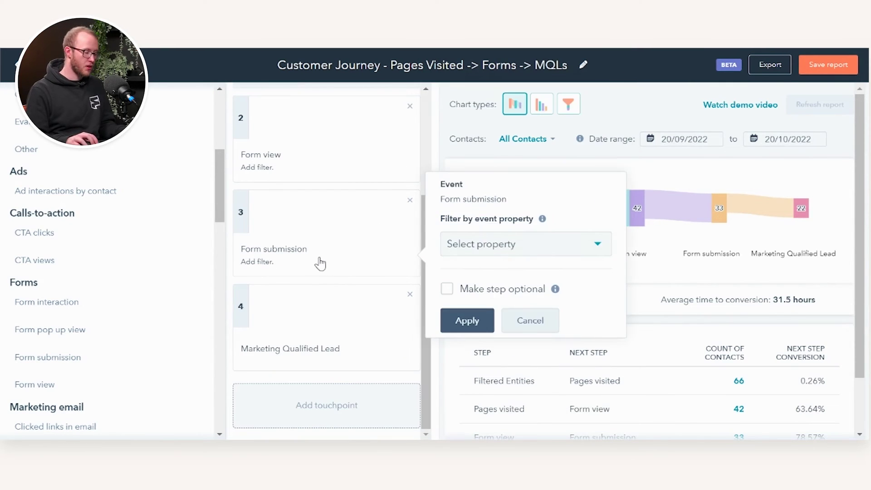
key("Escape")
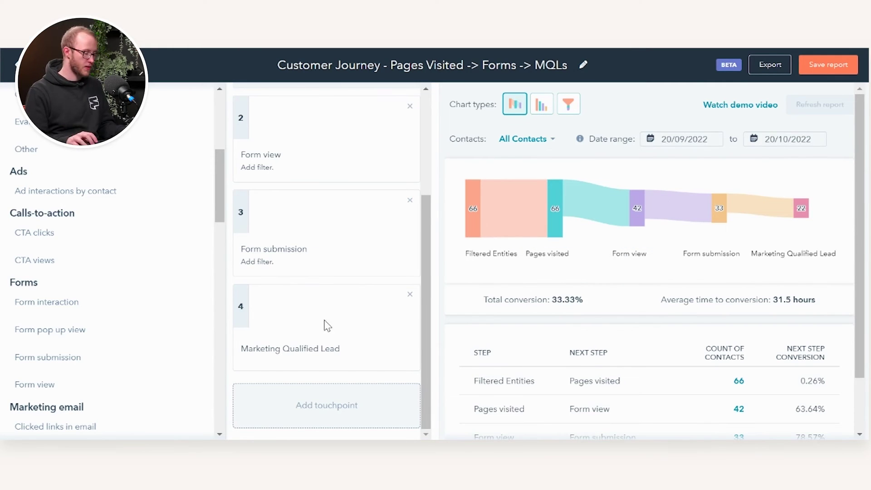
scroll(176, 288, "down", 10)
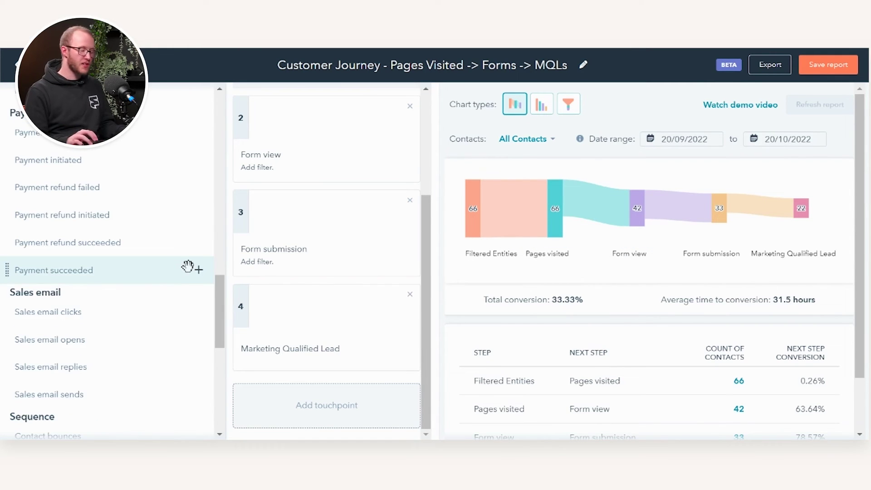
scroll(222, 309, "down", 3)
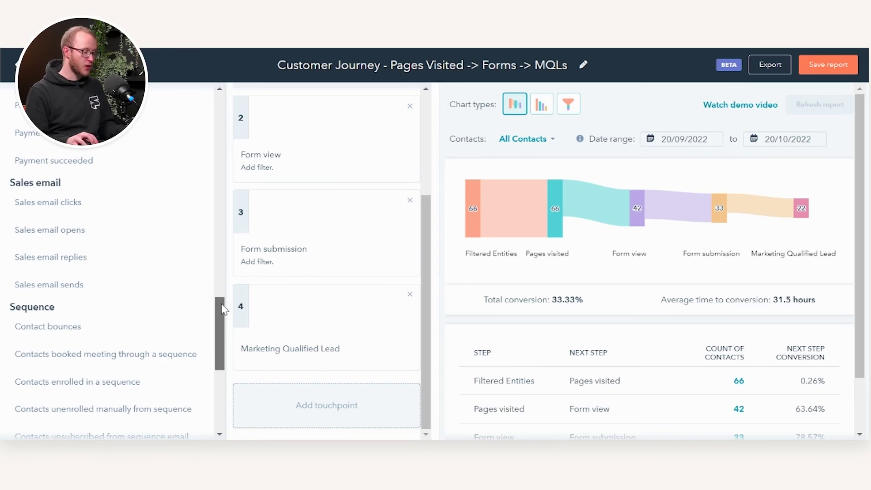
scroll(176, 317, "down", 8)
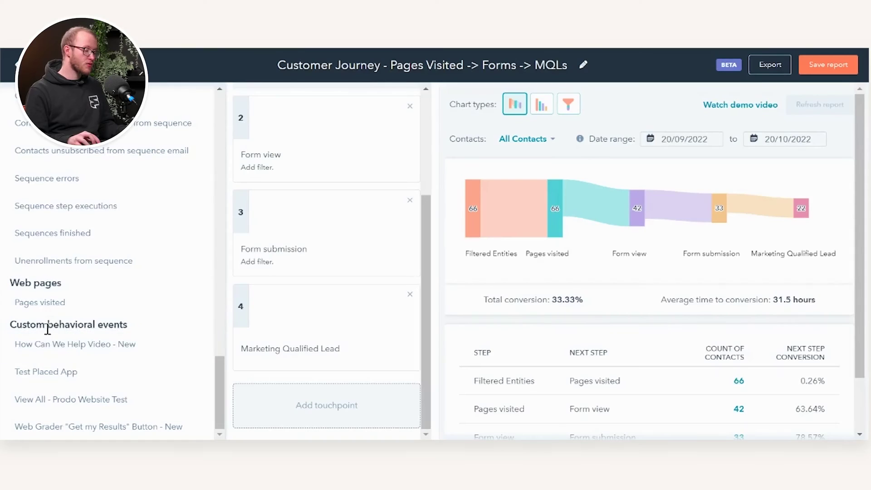
left_click_drag(37, 325, 94, 325)
left_click(107, 323)
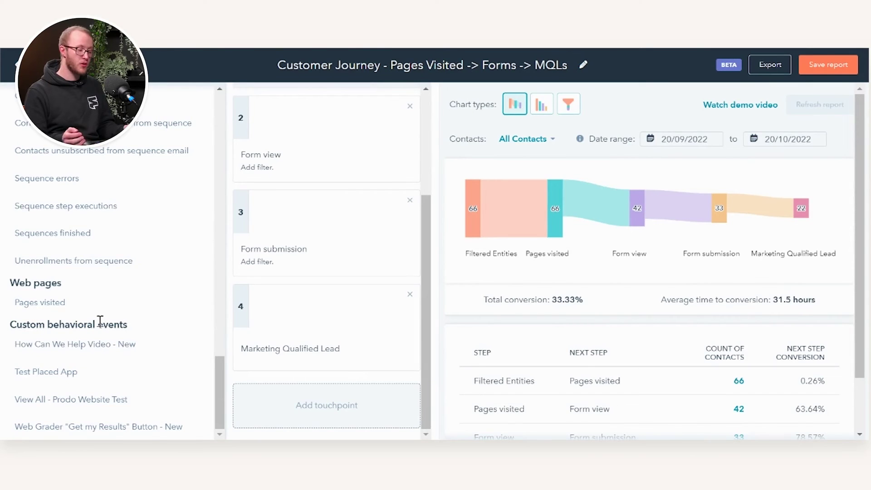
left_click(111, 323)
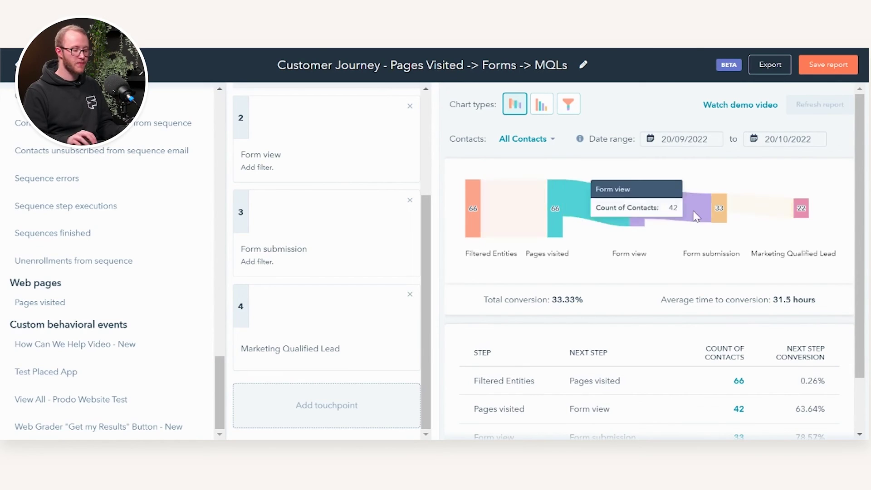
left_click(829, 73)
left_click(684, 248)
left_click(638, 277)
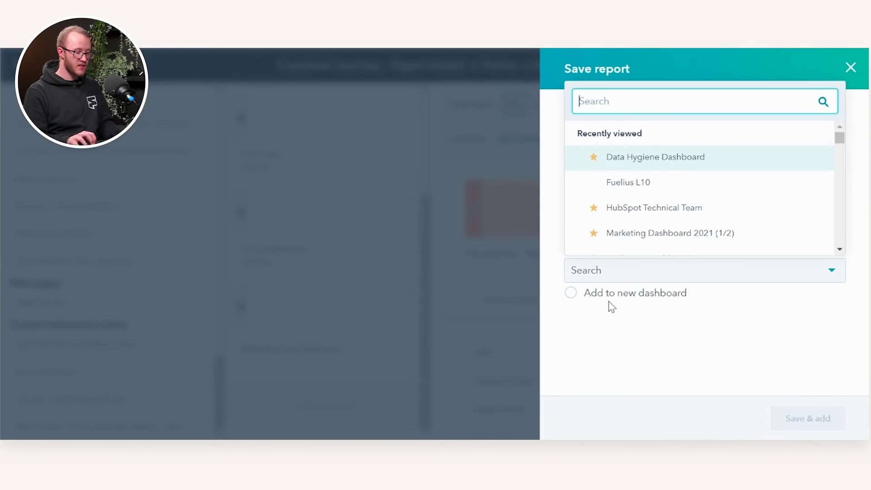
left_click(625, 343)
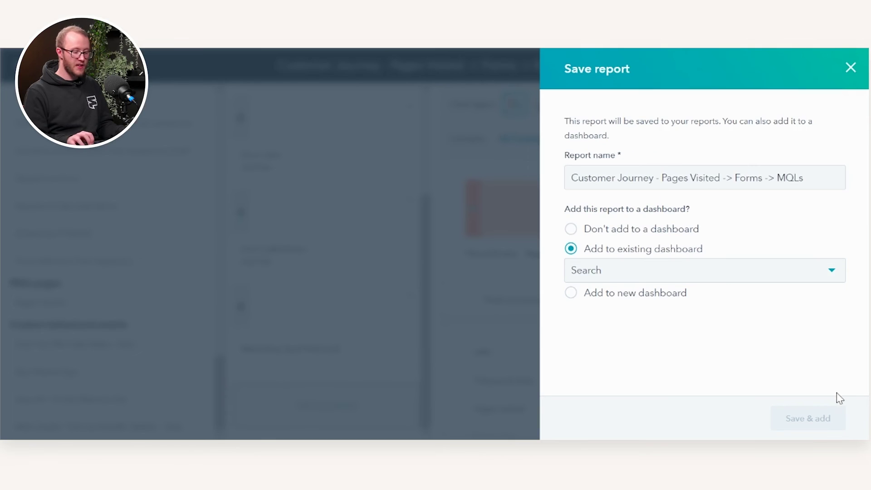
left_click(850, 68)
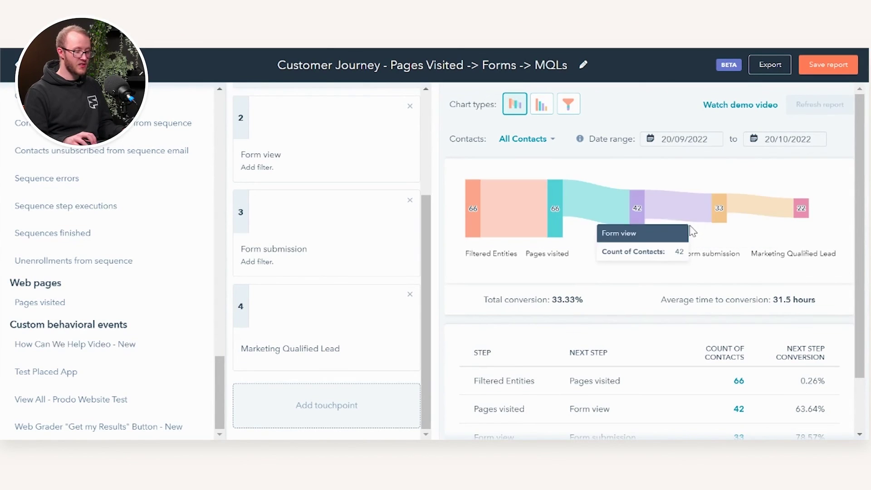
left_click(811, 209)
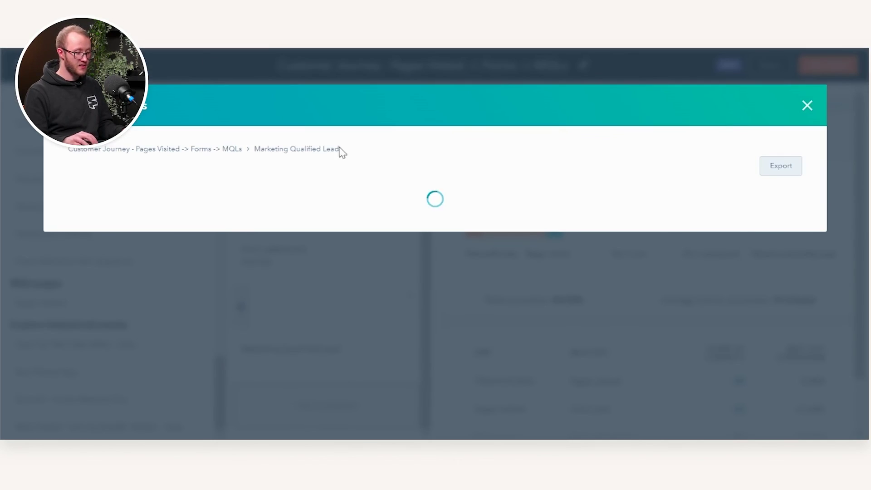
left_click(808, 106)
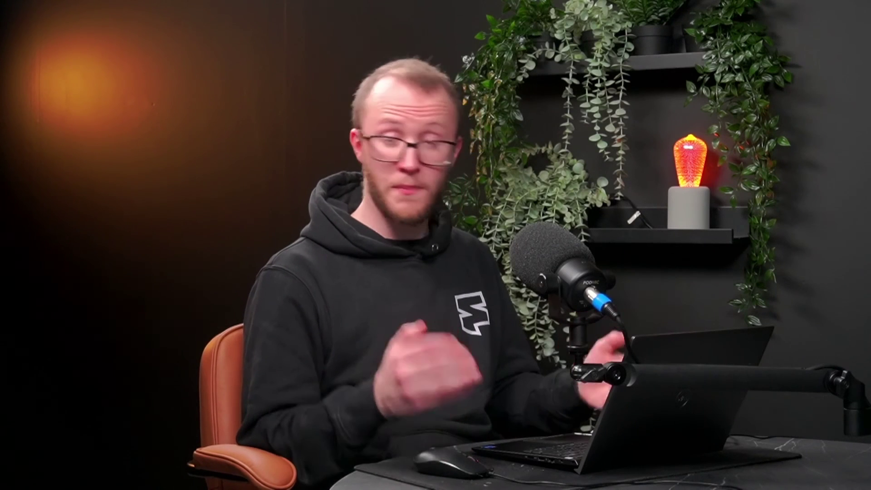